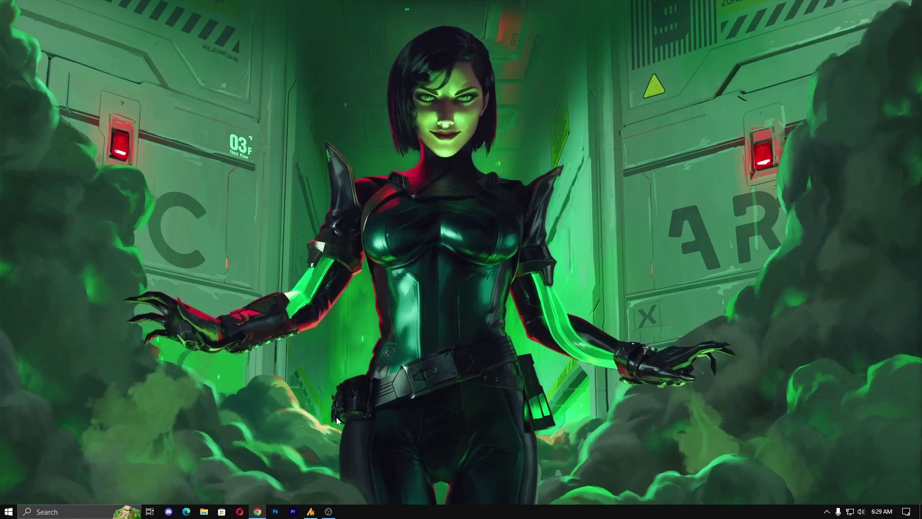
Step: Browse to the Riot Games folder on Local Disk (C:)
{"action": "left_click", "coordinate": [206, 512]}
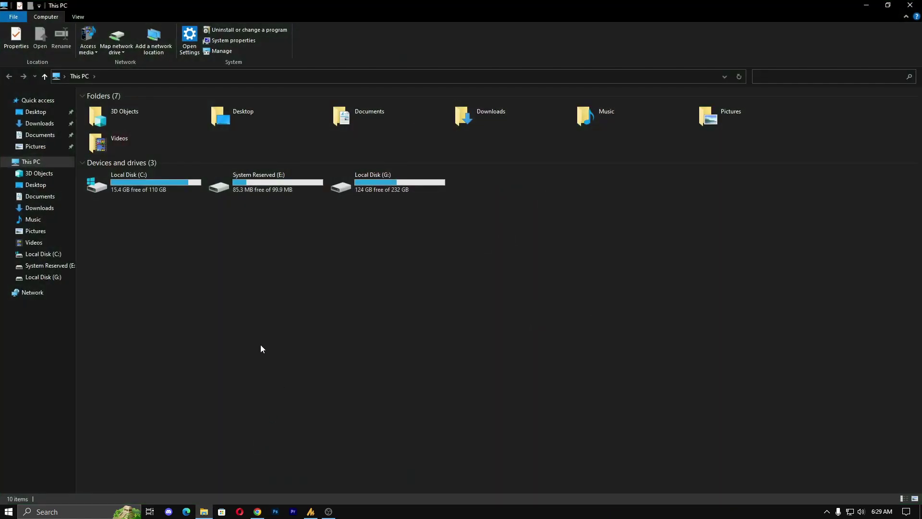
{"action": "left_click", "coordinate": [162, 181]}
{"action": "double_click", "coordinate": [163, 180]}
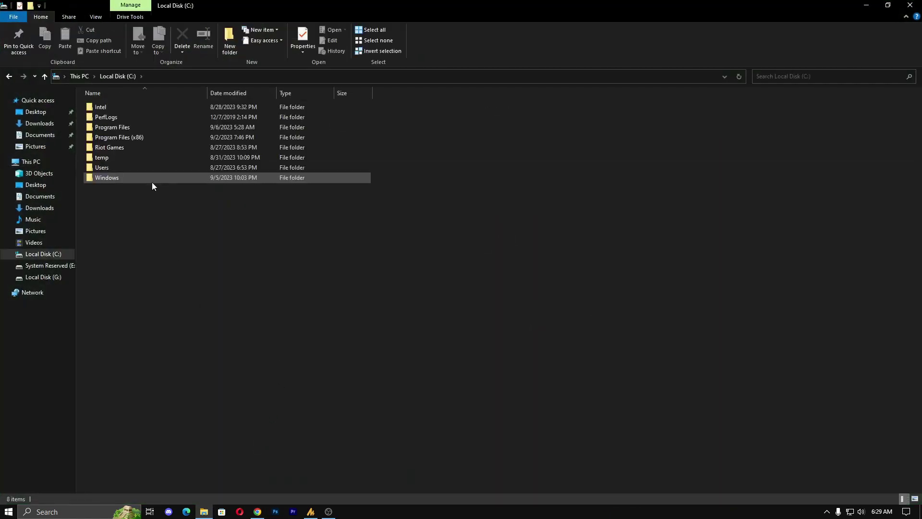
{"action": "double_click", "coordinate": [134, 144]}
Step: Check in Properties that the VALORANT folder is 36.4 GB, then close the dialog
{"action": "left_click", "coordinate": [122, 118]}
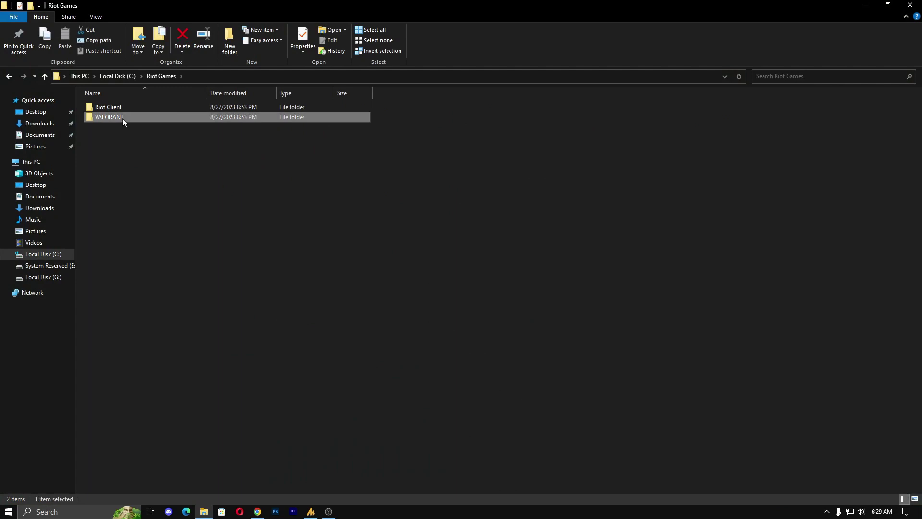
{"action": "right_click", "coordinate": [123, 118]}
{"action": "left_click", "coordinate": [154, 361]}
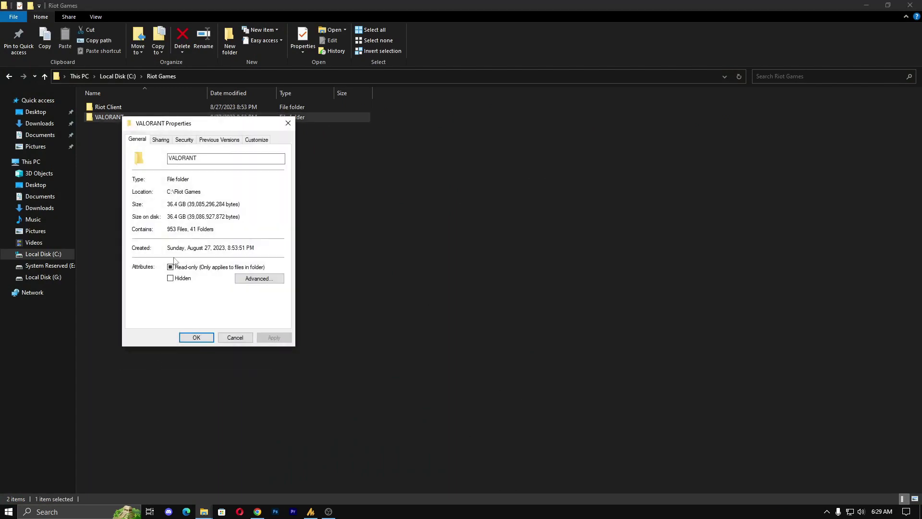
{"action": "left_click", "coordinate": [238, 338]}
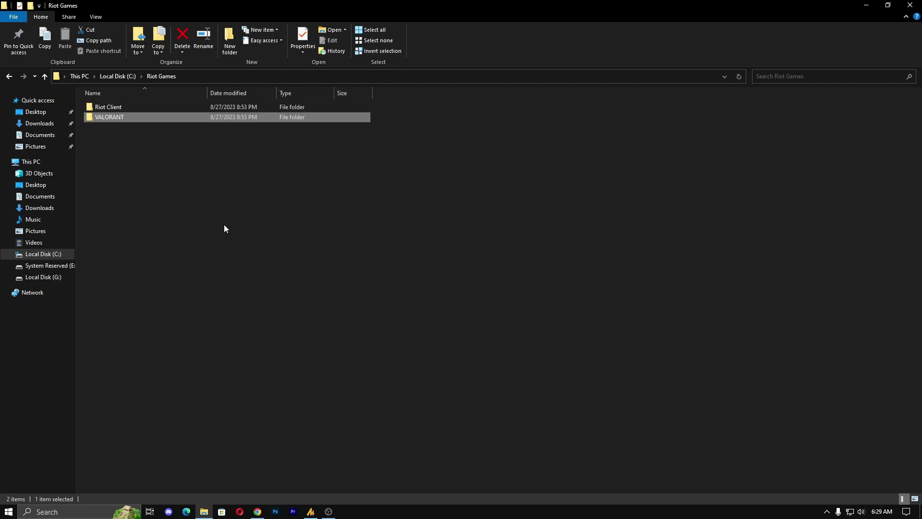
Step: Open New folder on drive G: and select the eight VALORANT.part archives
{"action": "left_click", "coordinate": [34, 277]}
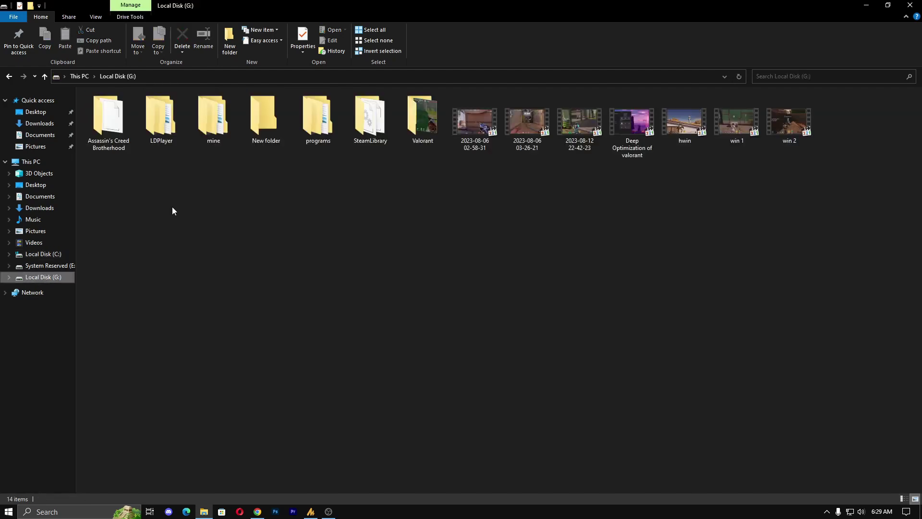
{"action": "double_click", "coordinate": [267, 128]}
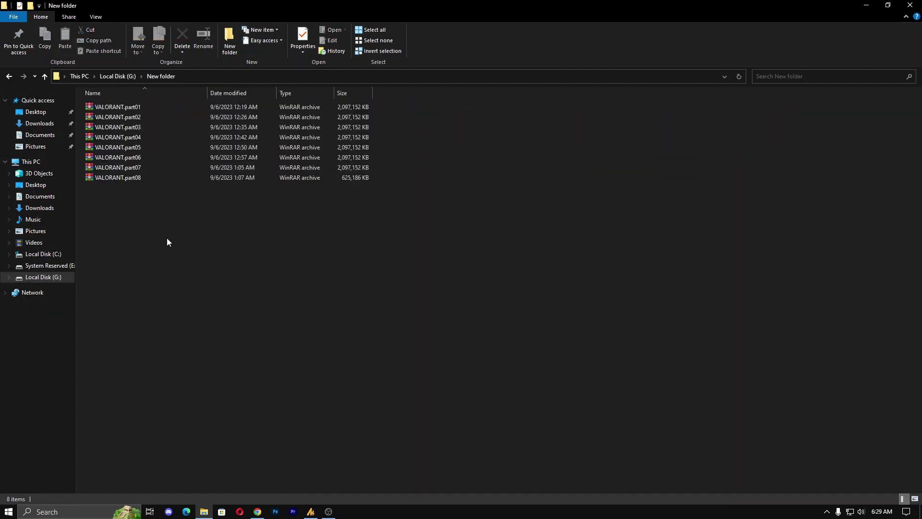
{"action": "key", "text": "ctrl+a"}
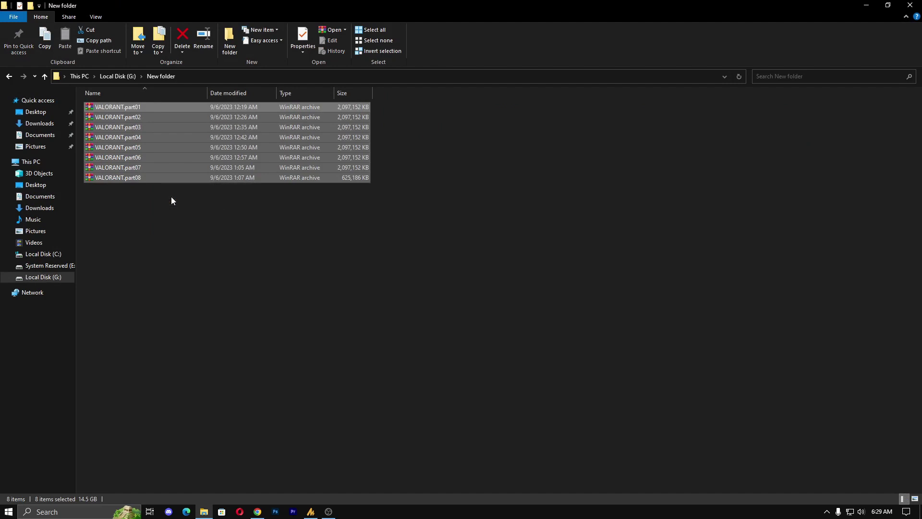
{"action": "left_click", "coordinate": [171, 200]}
{"action": "left_click_drag", "start_coordinate": [151, 233], "coordinate": [132, 102]}
{"action": "left_click", "coordinate": [138, 212]}
Step: Select VALORANT.part08, view its context menu, then minimize File Explorer
{"action": "left_click", "coordinate": [130, 181]}
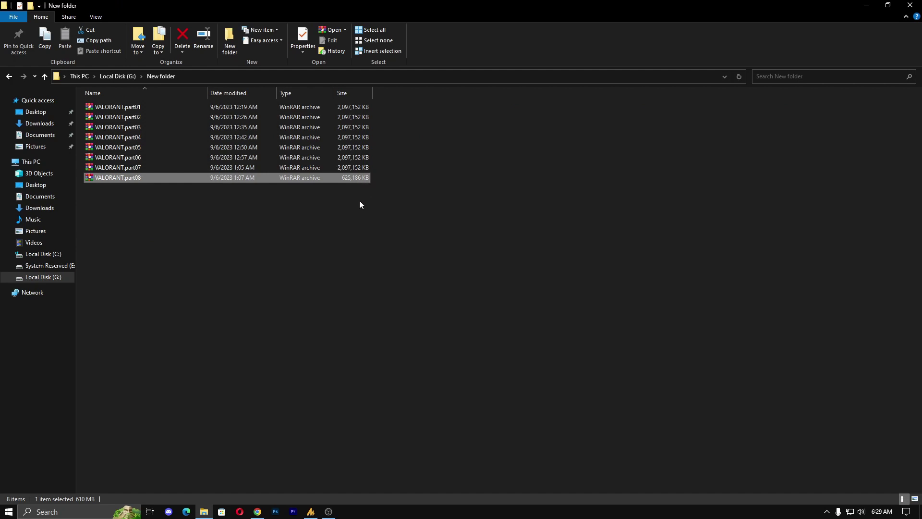
{"action": "left_click", "coordinate": [231, 214]}
{"action": "left_click_drag", "start_coordinate": [208, 247], "coordinate": [159, 103]}
{"action": "left_click", "coordinate": [138, 192]}
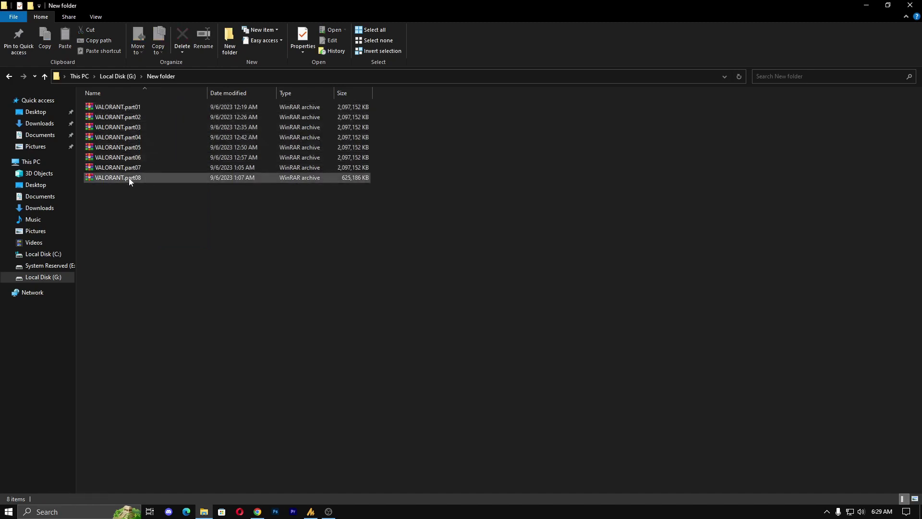
{"action": "right_click", "coordinate": [129, 179]}
{"action": "left_click", "coordinate": [114, 240]}
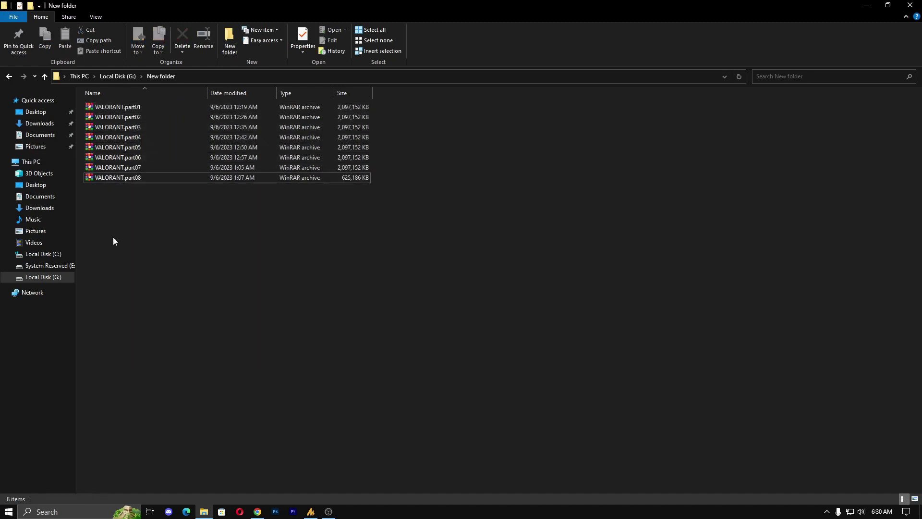
{"action": "left_click", "coordinate": [257, 512]}
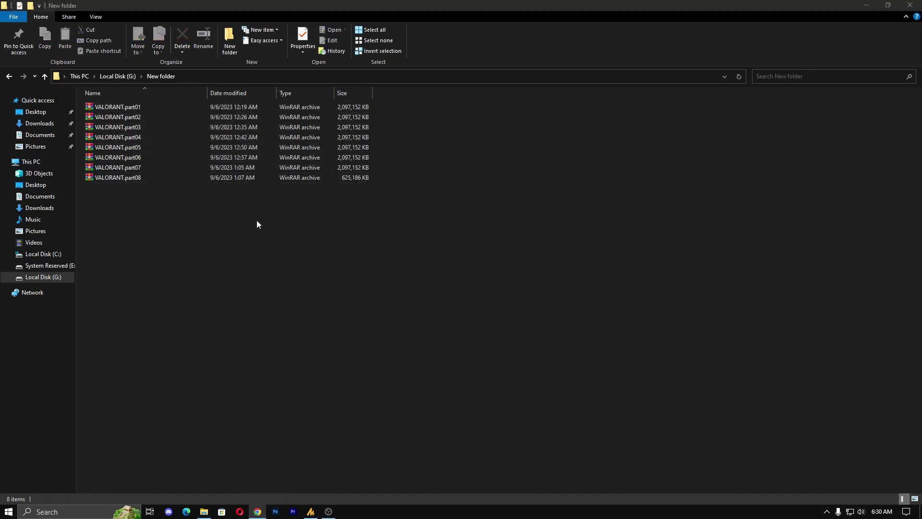
{"action": "left_click", "coordinate": [866, 5]}
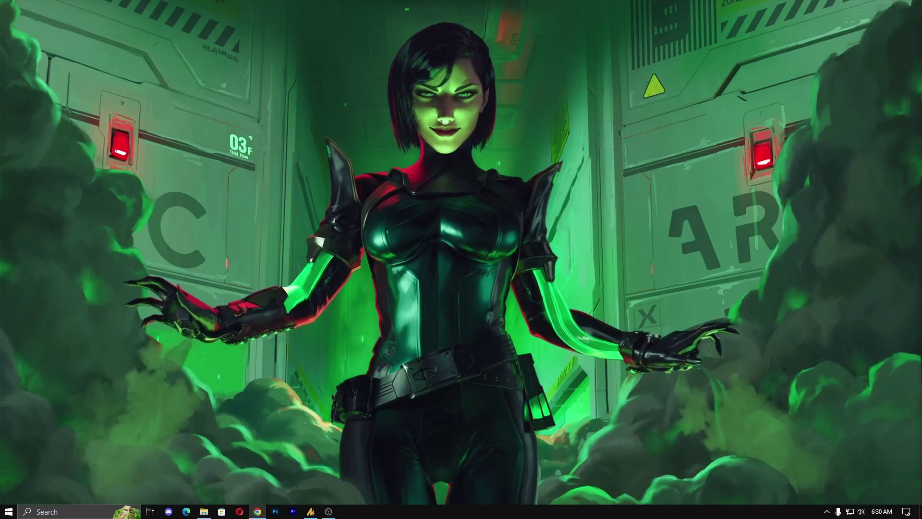
Step: Search Google for winrar, reach the win-rar.com download page, then close Chrome
{"action": "left_click", "coordinate": [257, 511]}
{"action": "type", "text": "winrar"}
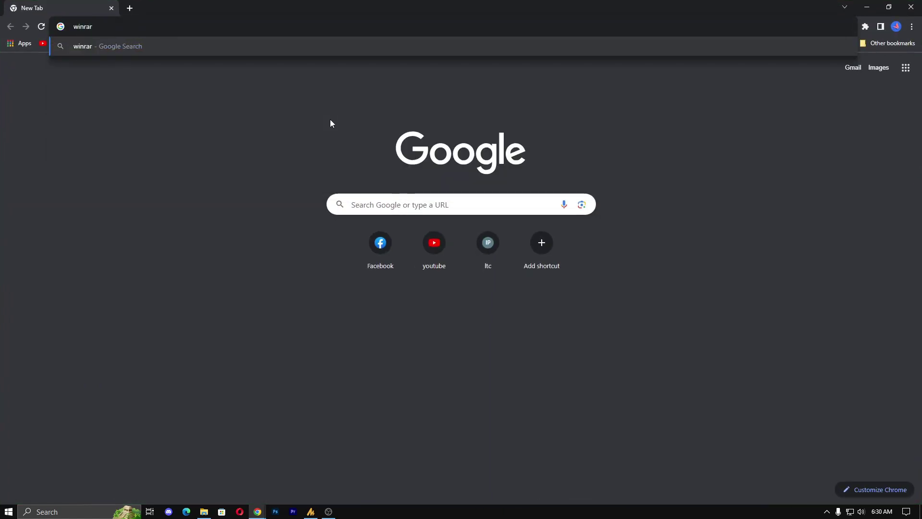
{"action": "key", "text": "Return"}
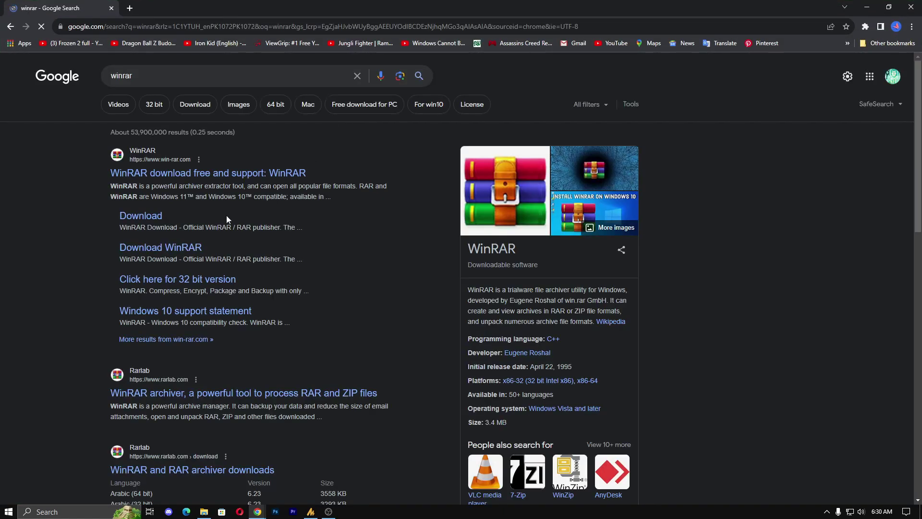
{"action": "left_click", "coordinate": [253, 172]}
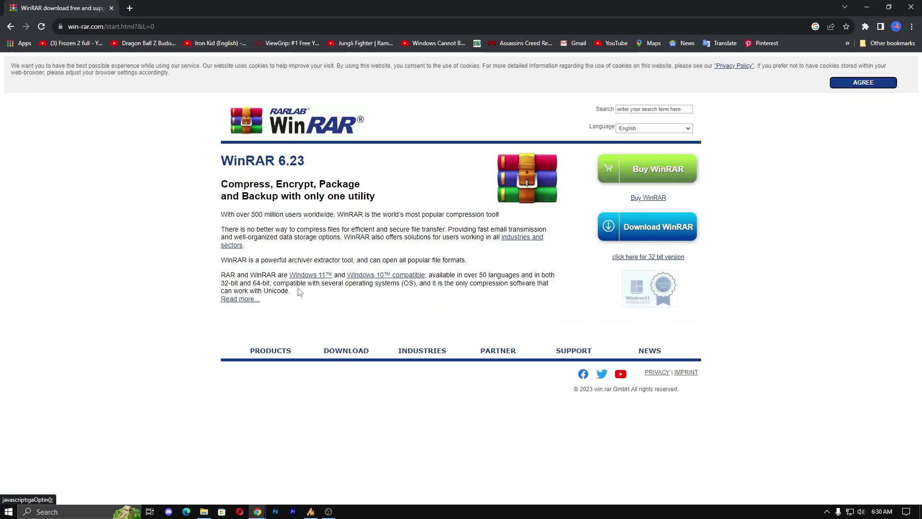
{"action": "left_click", "coordinate": [648, 230]}
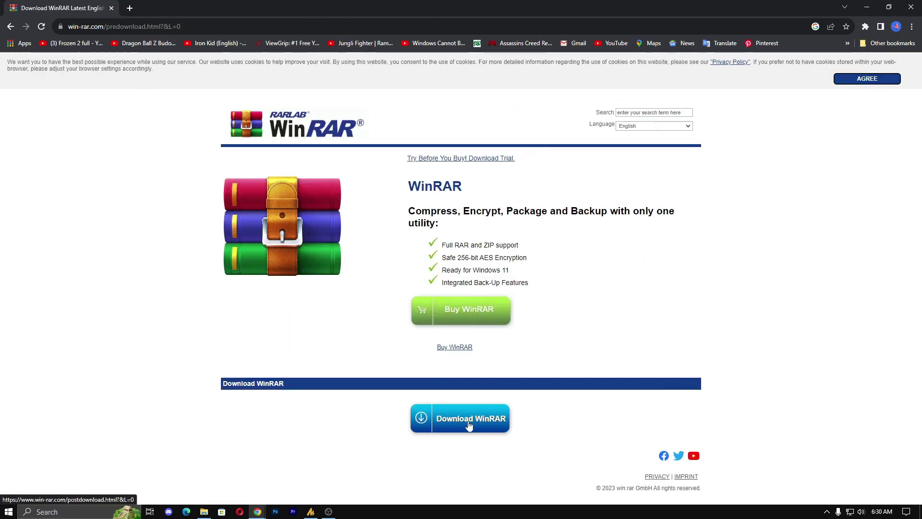
{"action": "left_click", "coordinate": [911, 11]}
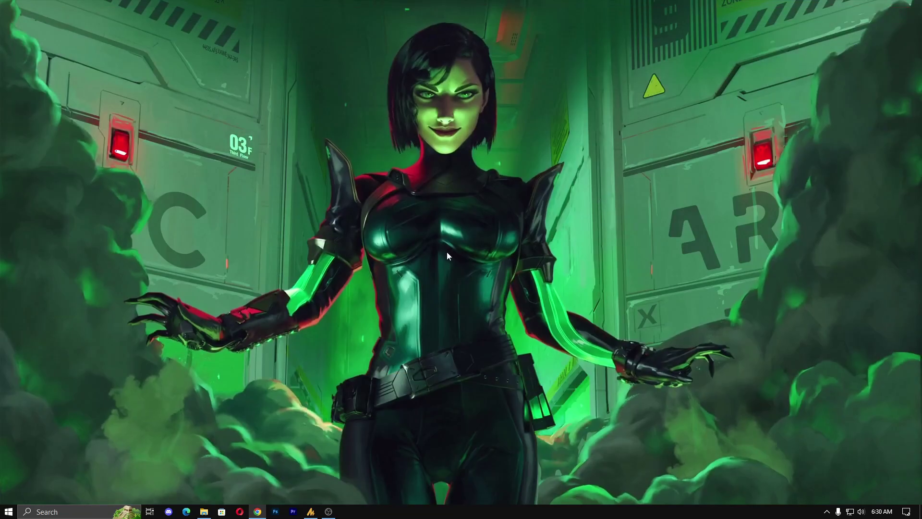
Step: Back in New folder on G:, select only VALORANT.part08
{"action": "left_click", "coordinate": [204, 512]}
{"action": "left_click_drag", "start_coordinate": [158, 284], "coordinate": [95, 104]}
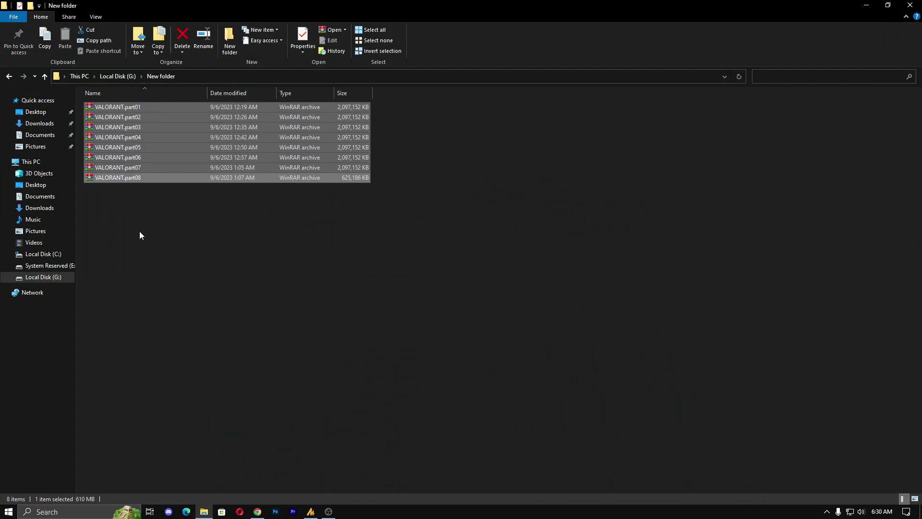
{"action": "left_click", "coordinate": [119, 177]}
{"action": "right_click", "coordinate": [120, 177]}
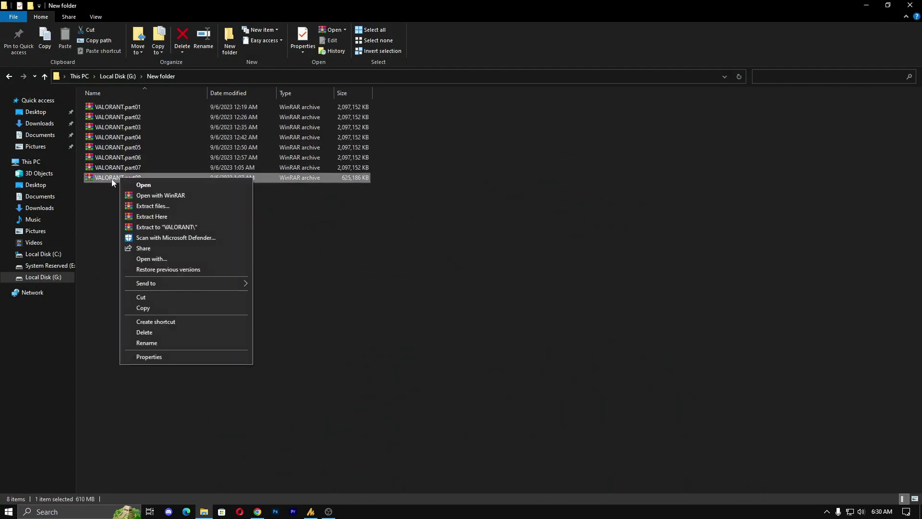
{"action": "left_click", "coordinate": [114, 179]}
{"action": "left_click", "coordinate": [171, 179]}
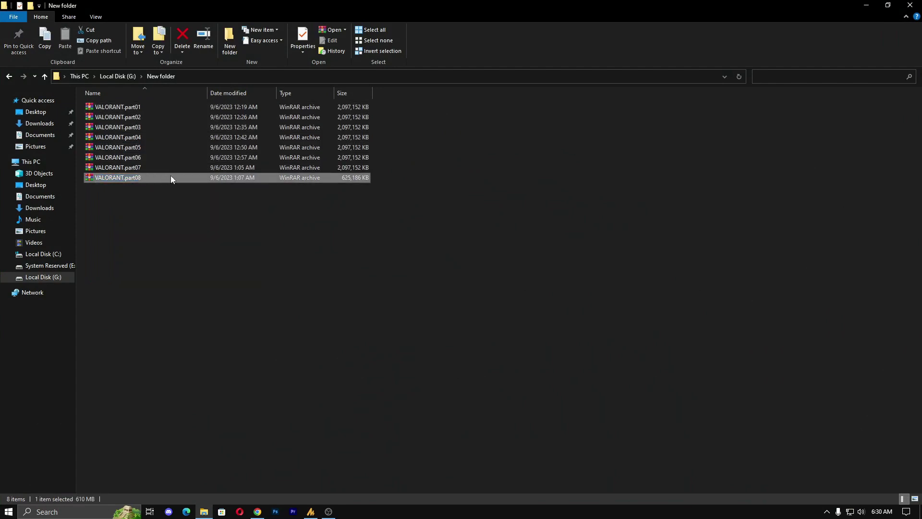
Step: Run Extract Here on VALORANT.part08, then cancel the stalled extraction and end the process
{"action": "right_click", "coordinate": [144, 177]}
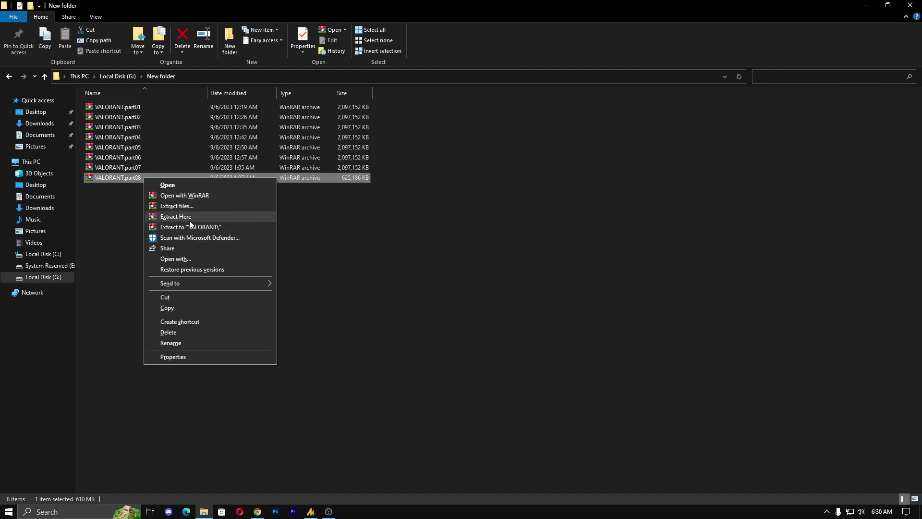
{"action": "left_click", "coordinate": [200, 217]}
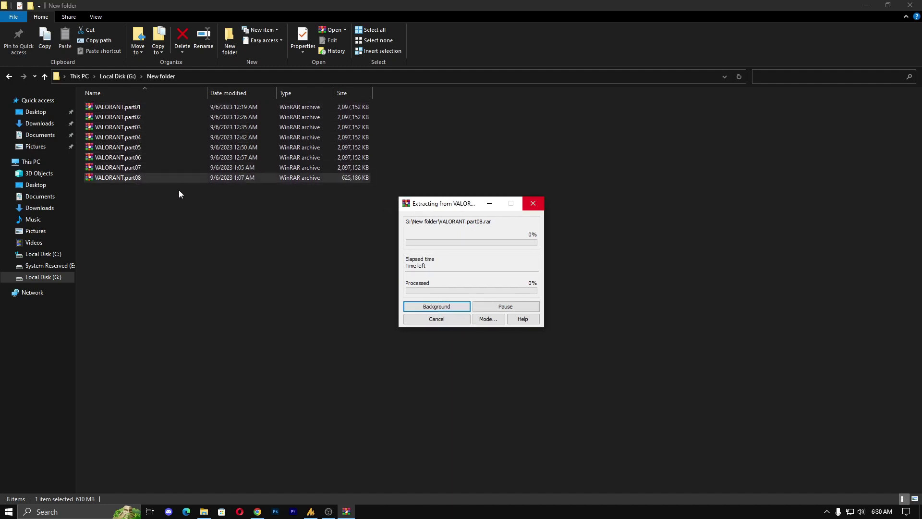
{"action": "left_click_drag", "start_coordinate": [459, 206], "coordinate": [445, 204]}
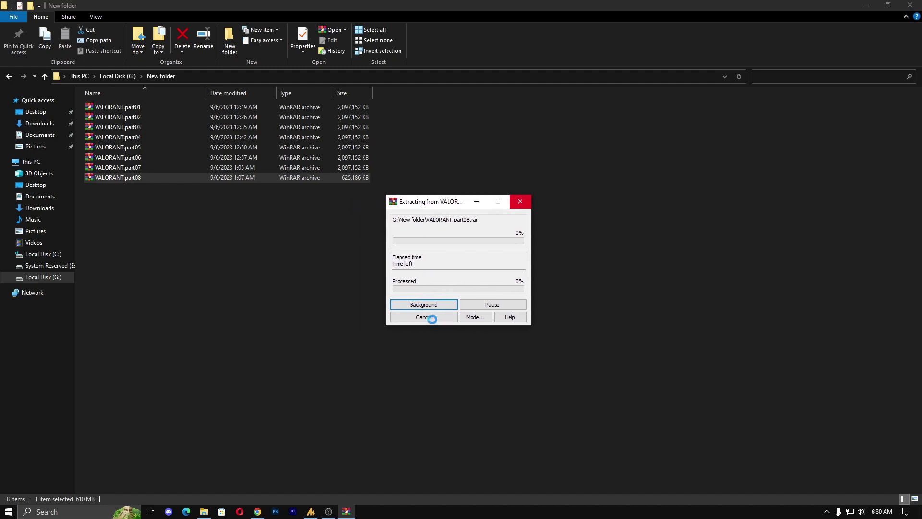
{"action": "left_click", "coordinate": [431, 317]}
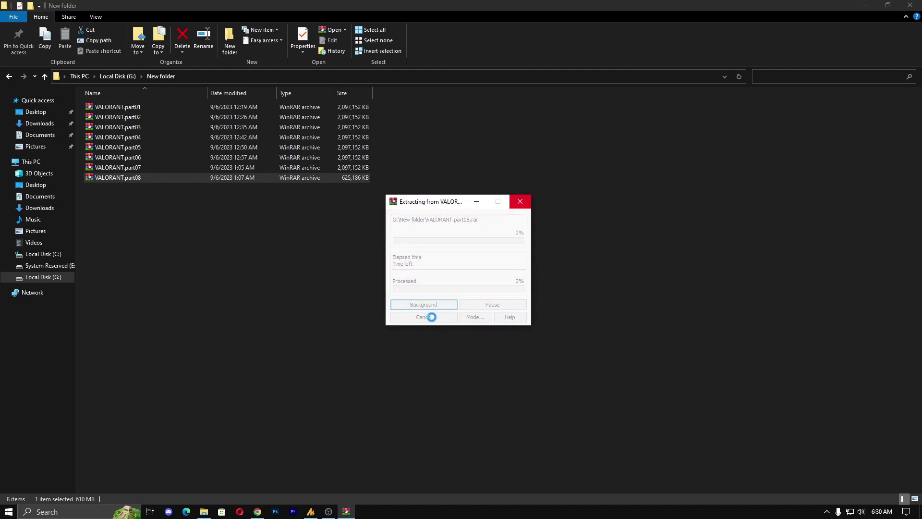
{"action": "left_click", "coordinate": [474, 279]}
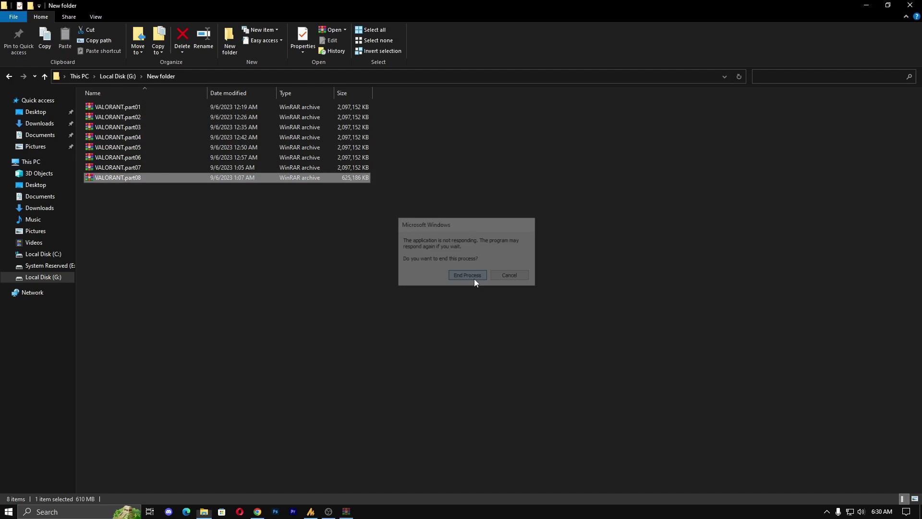
Step: Go to C:\Riot Games, select the VALORANT folder, then close File Explorer
{"action": "left_click", "coordinate": [360, 252]}
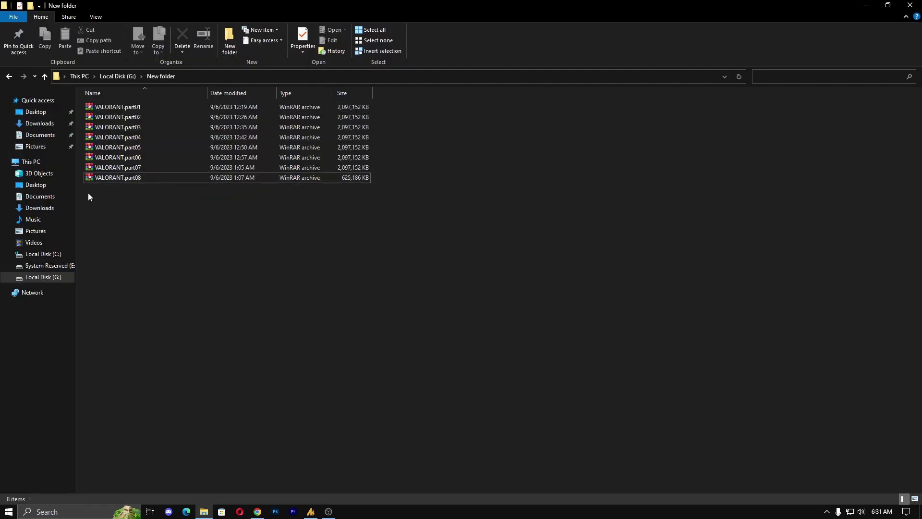
{"action": "left_click_drag", "start_coordinate": [168, 206], "coordinate": [176, 210]}
{"action": "left_click", "coordinate": [43, 253]}
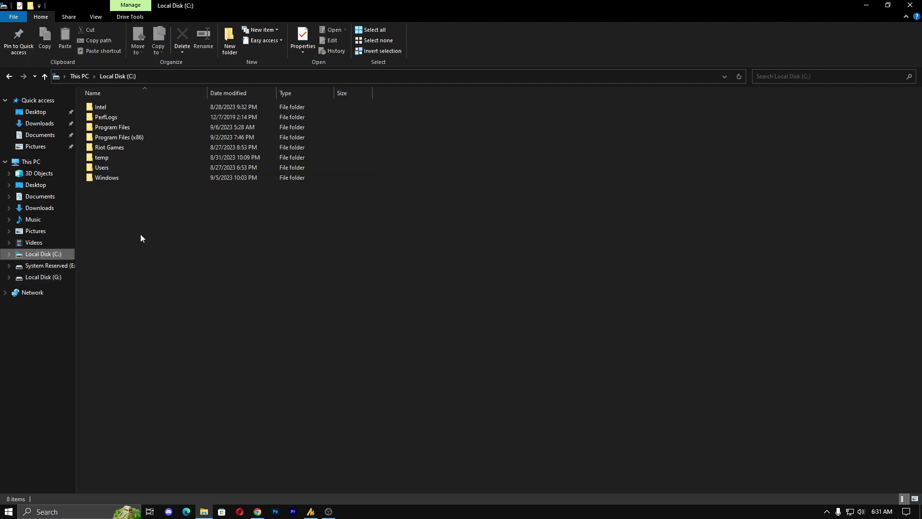
{"action": "double_click", "coordinate": [129, 149]}
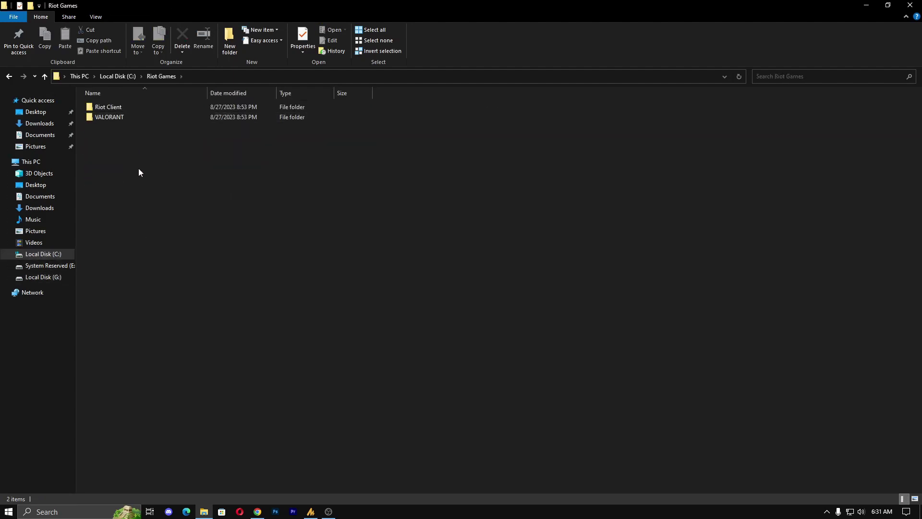
{"action": "left_click", "coordinate": [110, 117]}
{"action": "right_click", "coordinate": [131, 191]}
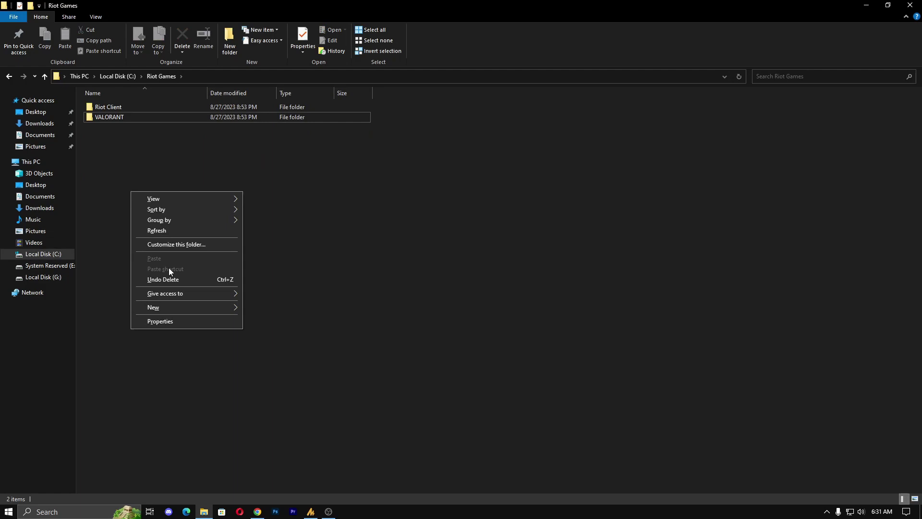
{"action": "left_click", "coordinate": [105, 120]}
{"action": "left_click", "coordinate": [106, 121]}
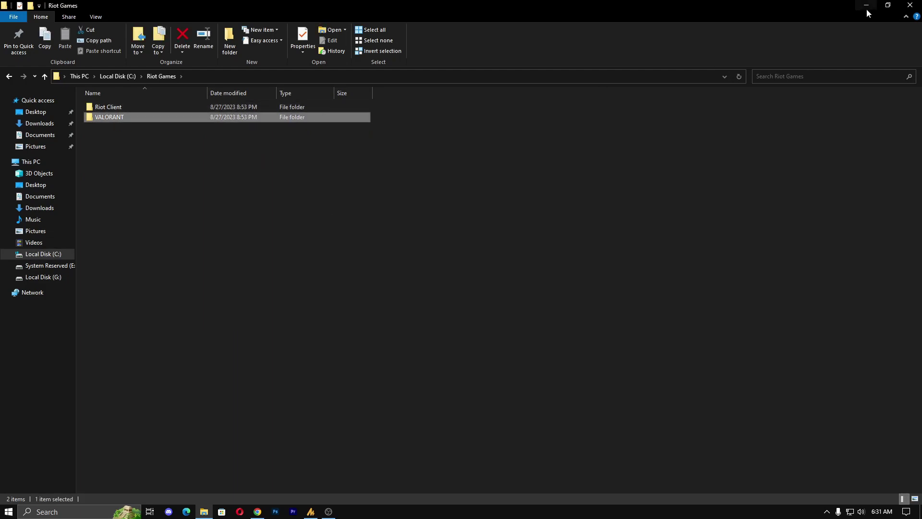
{"action": "left_click", "coordinate": [909, 5]}
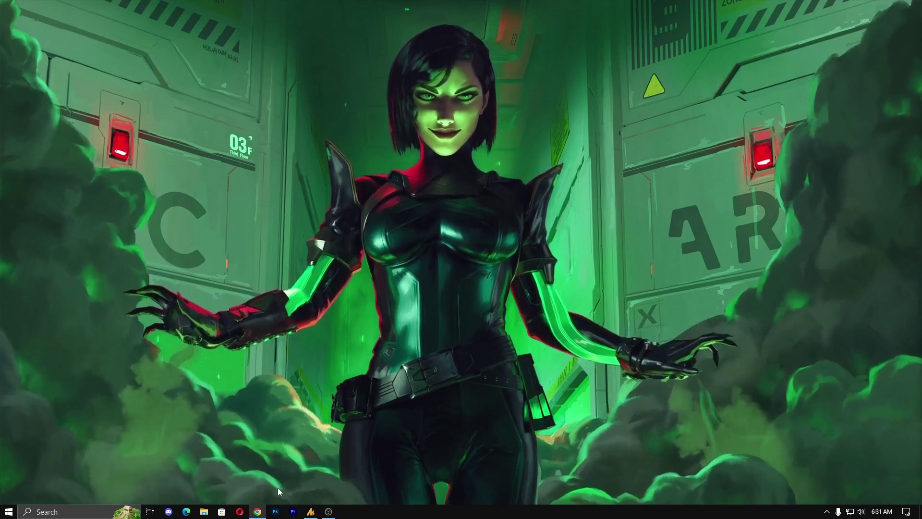
Step: Go to YouTube in Chrome and open YouTube Studio from the account menu
{"action": "key", "text": "alt+Tab"}
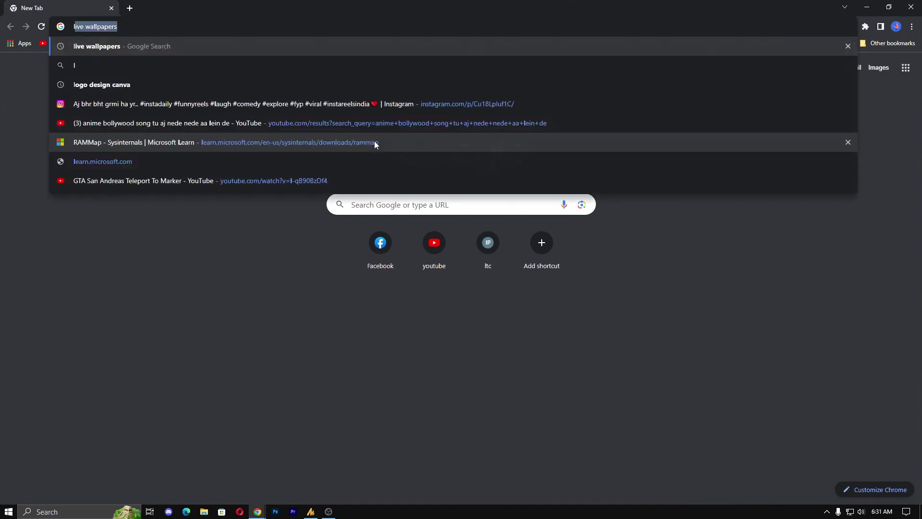
{"action": "type", "text": "com"}
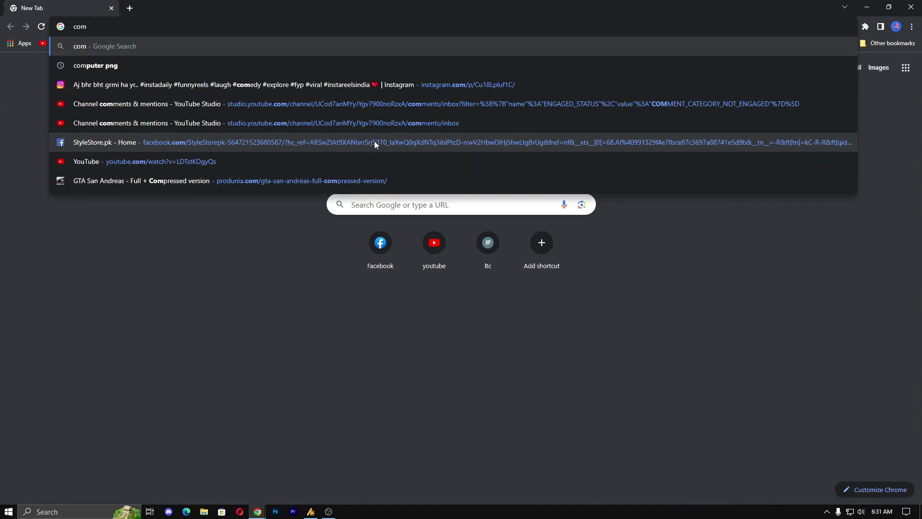
{"action": "key", "text": "ctrl+a"}
{"action": "type", "text": "you"}
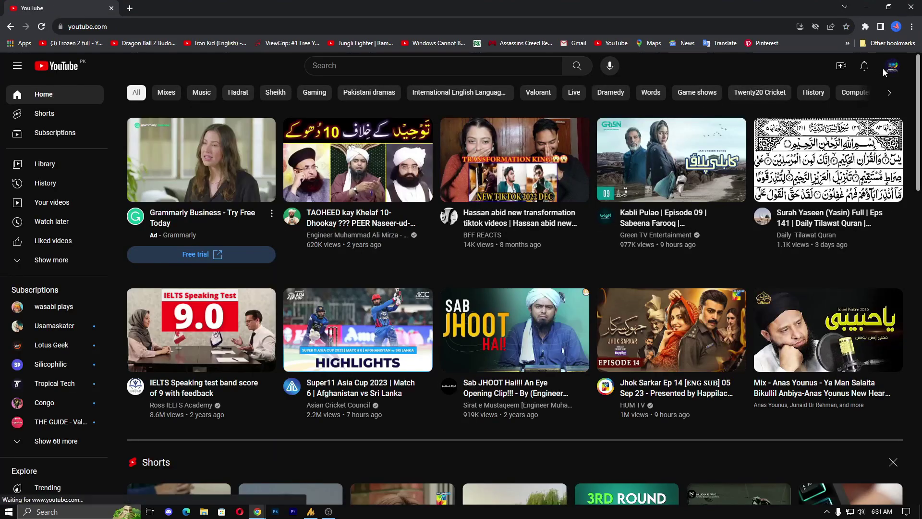
{"action": "left_click", "coordinate": [890, 70]}
{"action": "left_click", "coordinate": [831, 157]}
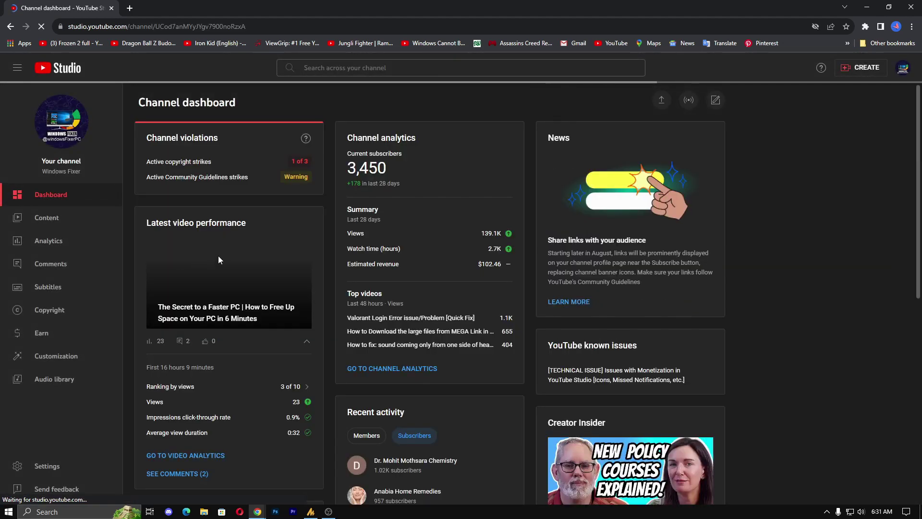
Step: Copy the Ultimate Valorant Optimization Guide's shareable link from the Content list, then close Chrome
{"action": "left_click", "coordinate": [77, 226]}
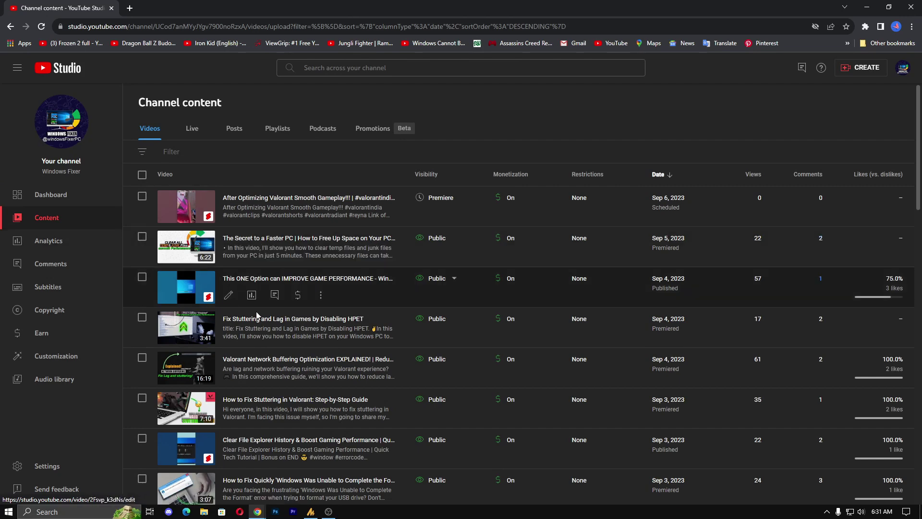
{"action": "scroll", "coordinate": [260, 312], "scroll_direction": "down", "scroll_amount": 4}
{"action": "scroll", "coordinate": [273, 337], "scroll_direction": "down", "scroll_amount": 5}
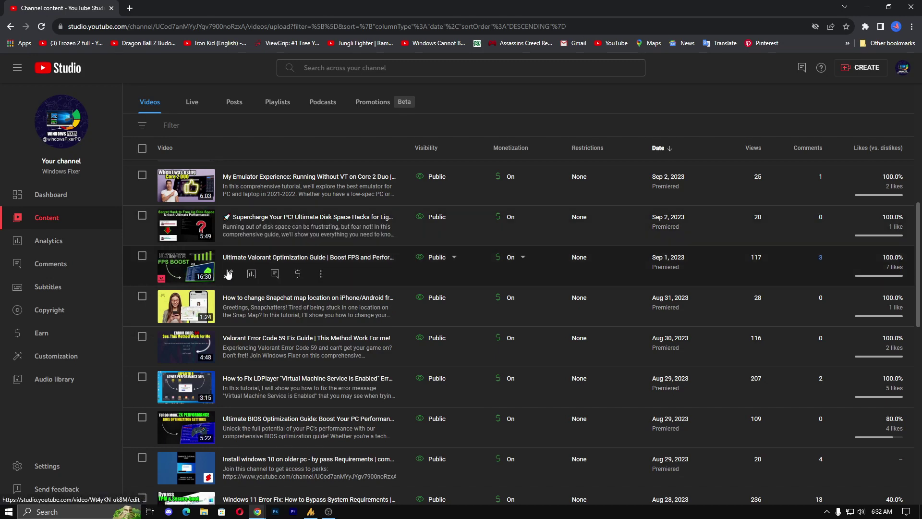
{"action": "left_click", "coordinate": [320, 277]}
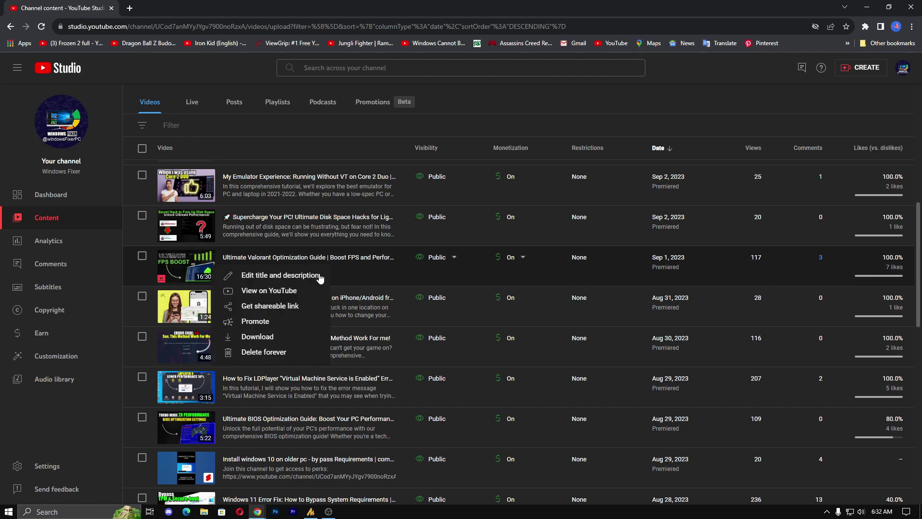
{"action": "left_click", "coordinate": [269, 306]}
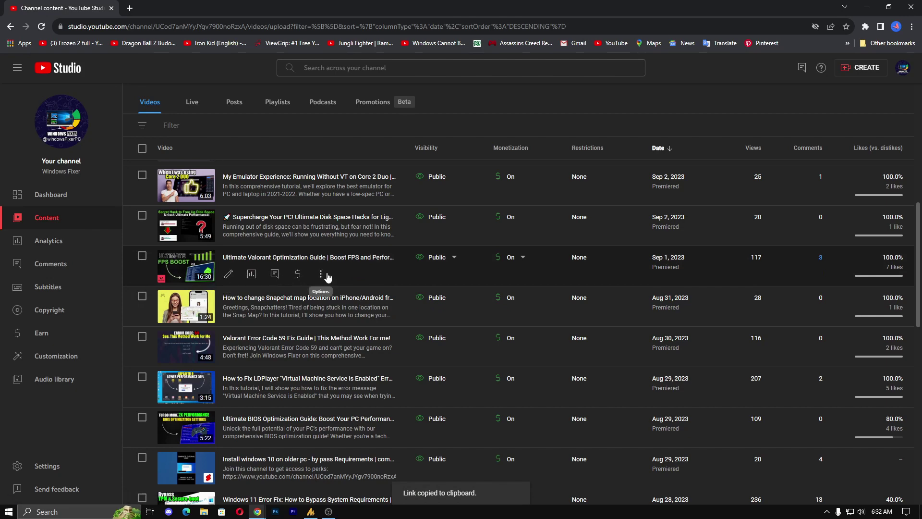
{"action": "left_click", "coordinate": [911, 9]}
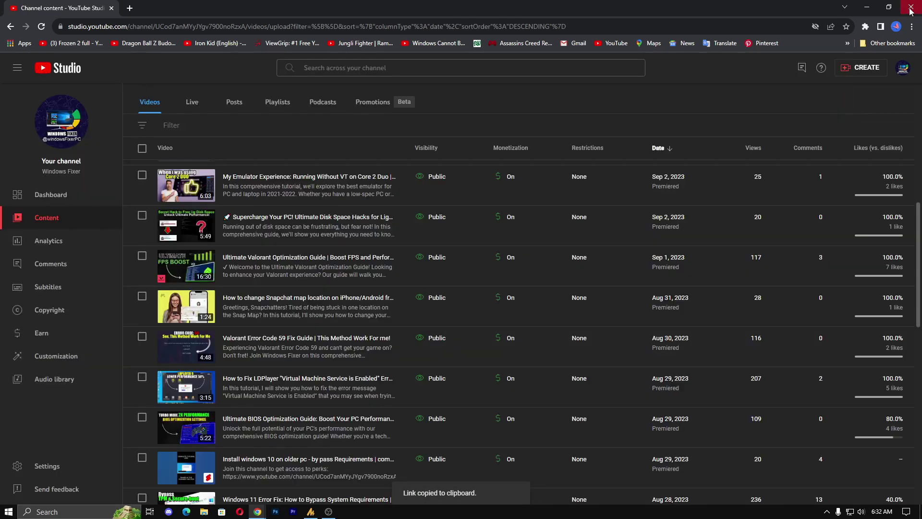
{"action": "left_click", "coordinate": [910, 8]}
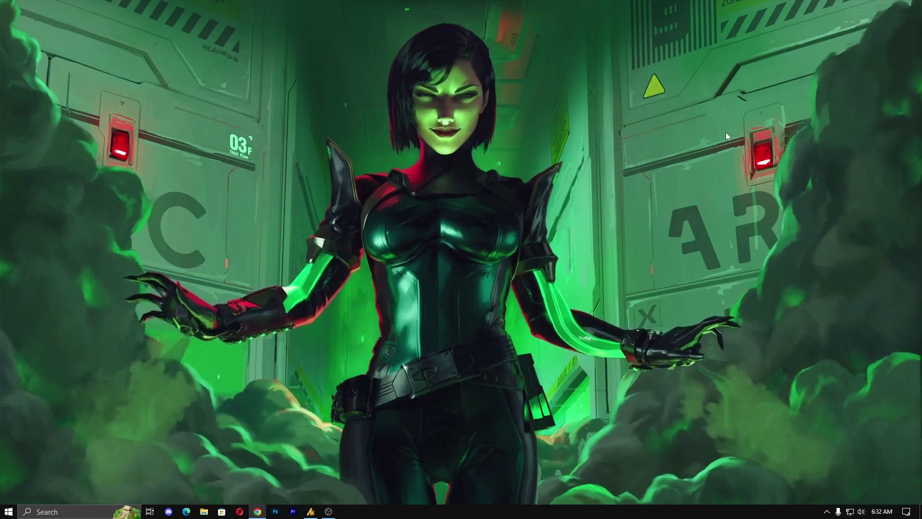